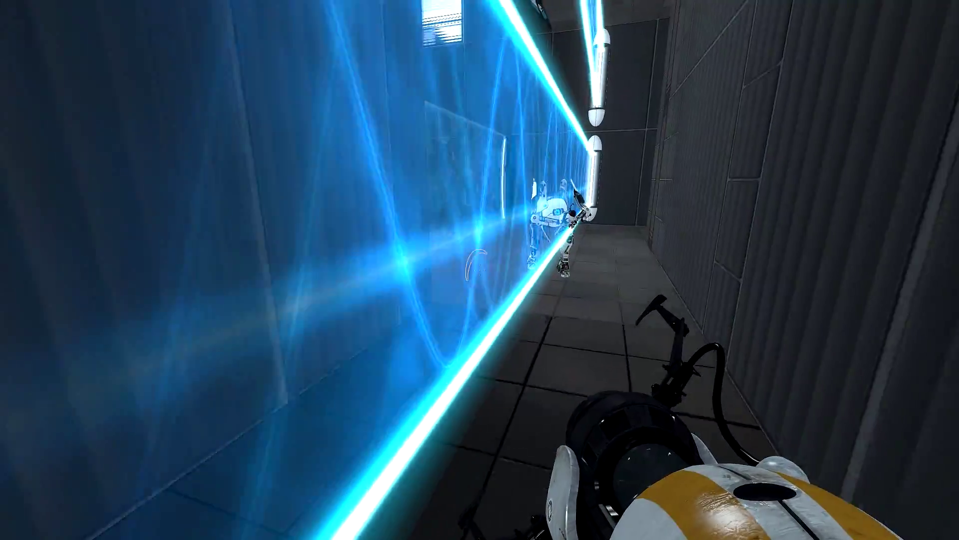
Step: Perform a gesture from the gesture wheel with the partner robot beside the light bridges
{"action": "key", "text": "q"}
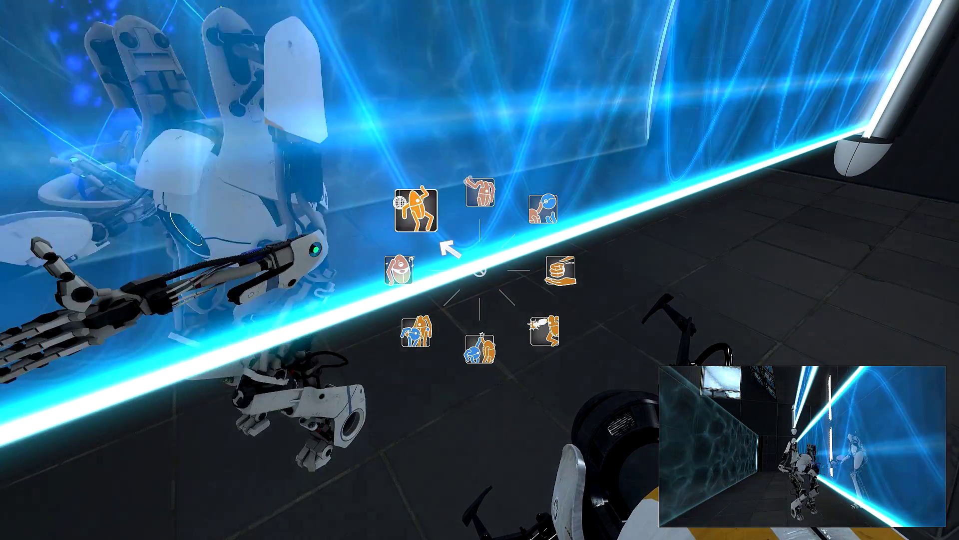
{"action": "left_click", "coordinate": [479, 270]}
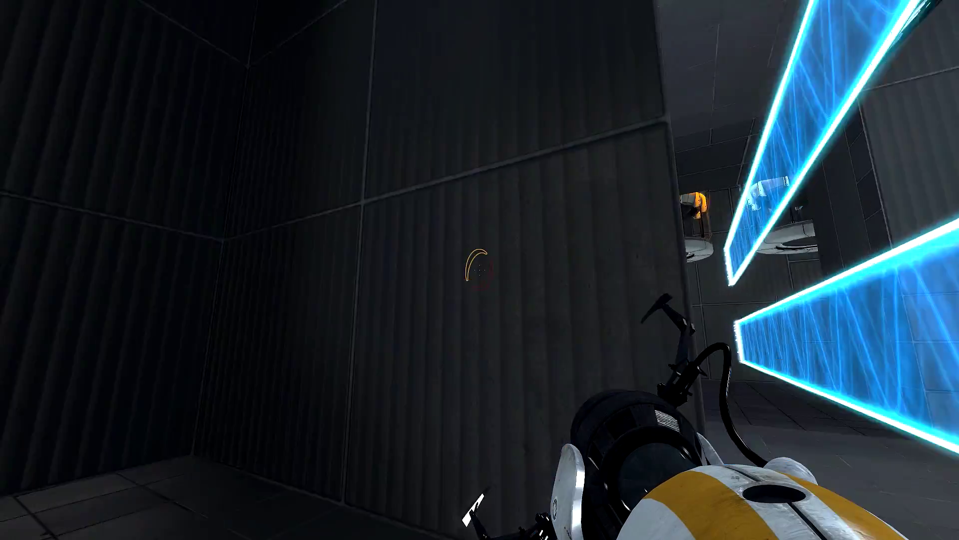
Step: Walk past the wall edge and drop off the ledge to the red-button pedestal
{"action": "key", "text": "w"}
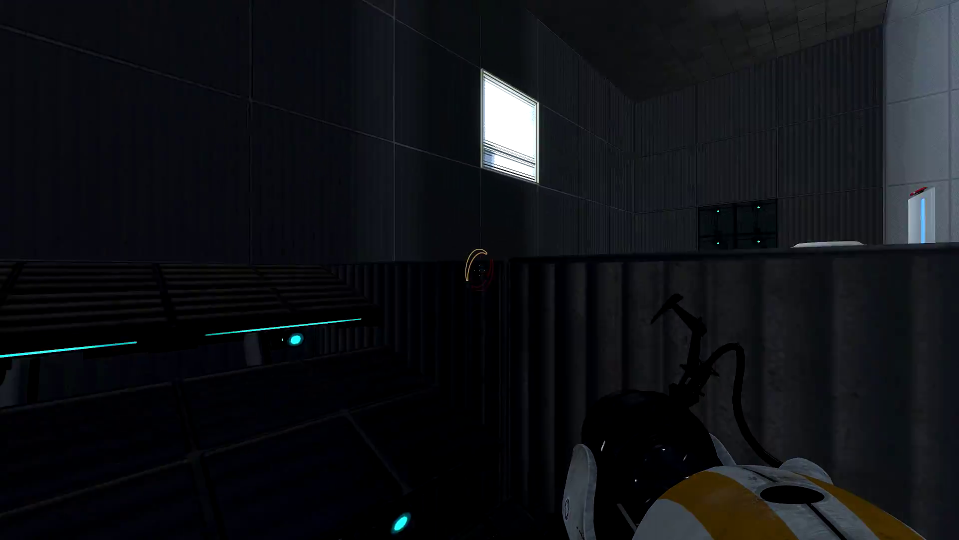
{"action": "key", "text": "w"}
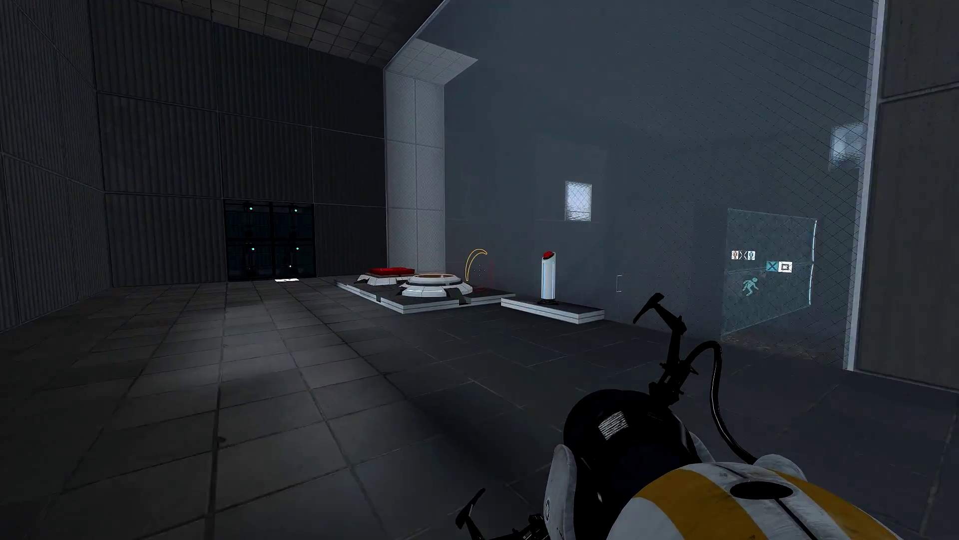
{"action": "key", "text": "w"}
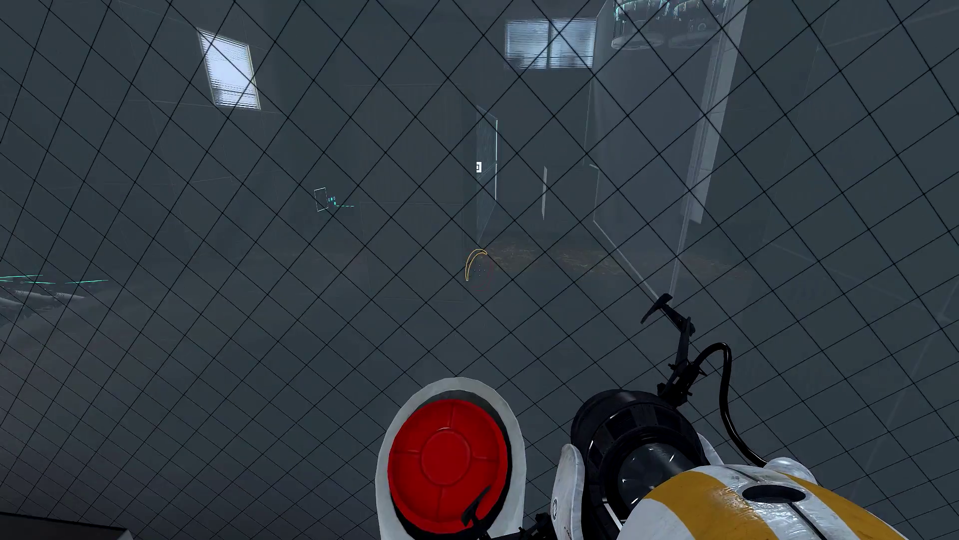
{"action": "key", "text": "s"}
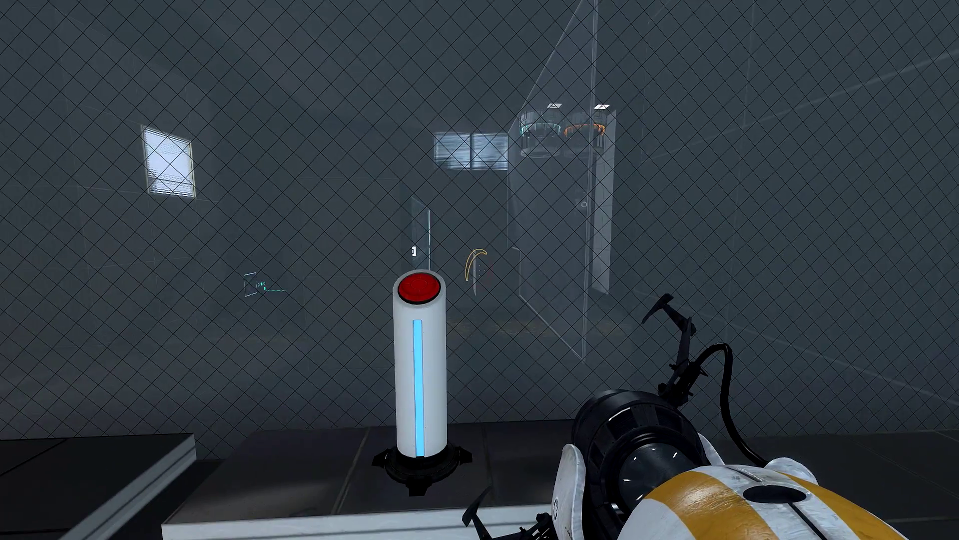
{"action": "key", "text": "w"}
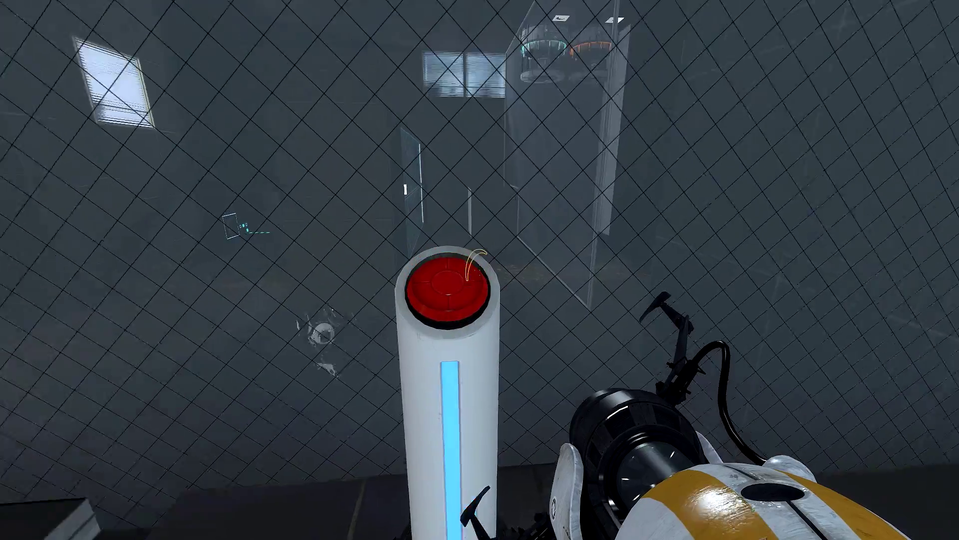
Step: Strafe beside the pedestal, test a portal shot that fizzles, and face the pedestal again
{"action": "key", "text": "d"}
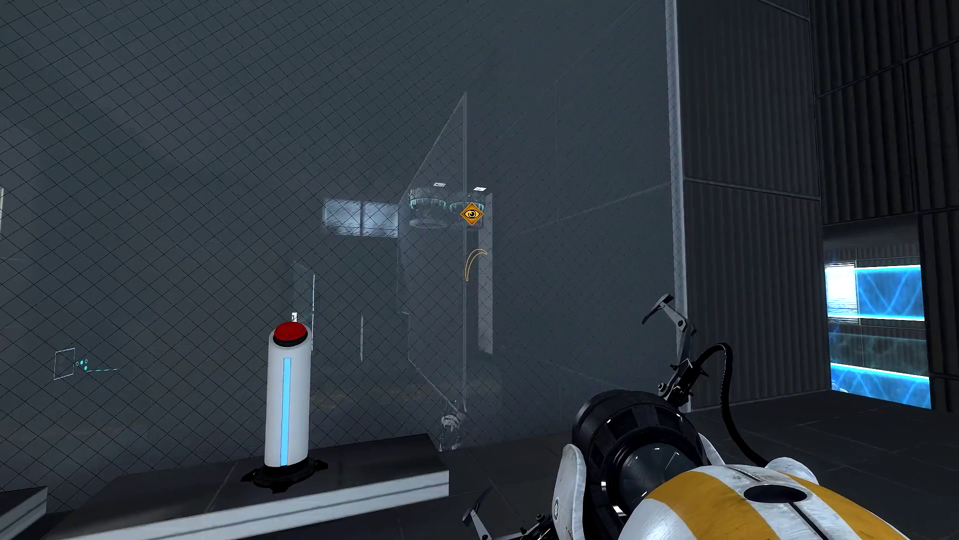
{"action": "key", "text": "a"}
{"action": "right_click", "coordinate": [480, 270]}
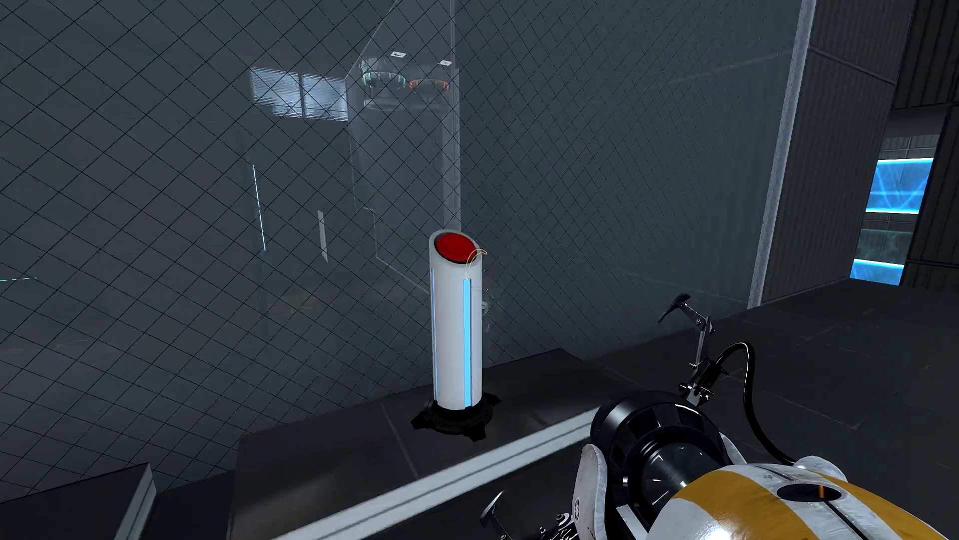
{"action": "key", "text": "s"}
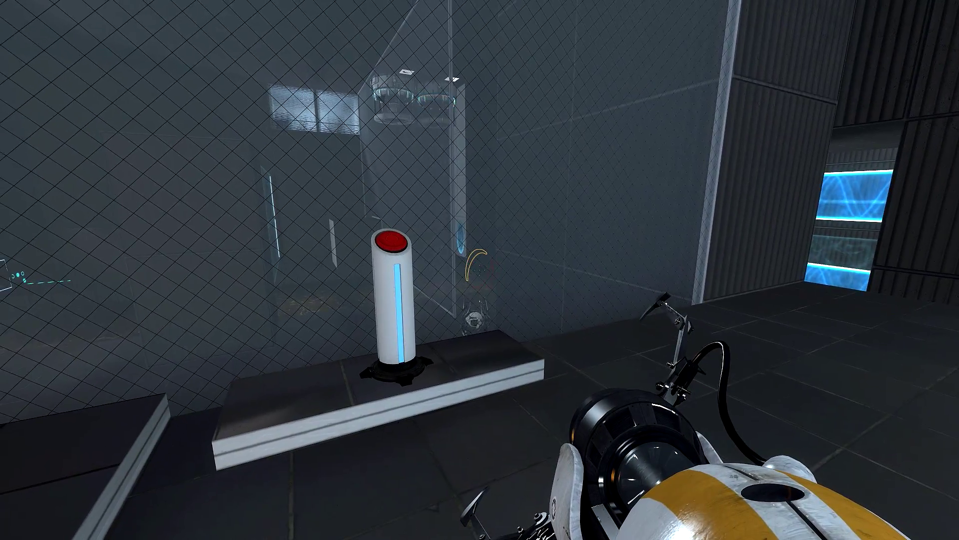
{"action": "key", "text": "w"}
{"action": "key", "text": "w"}
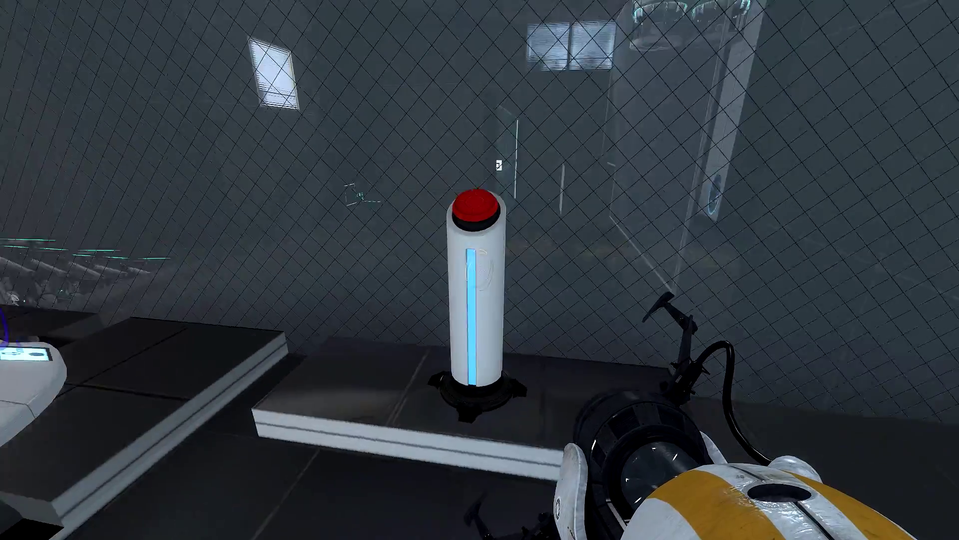
{"action": "key", "text": "w"}
{"action": "key", "text": "s"}
{"action": "key", "text": "s"}
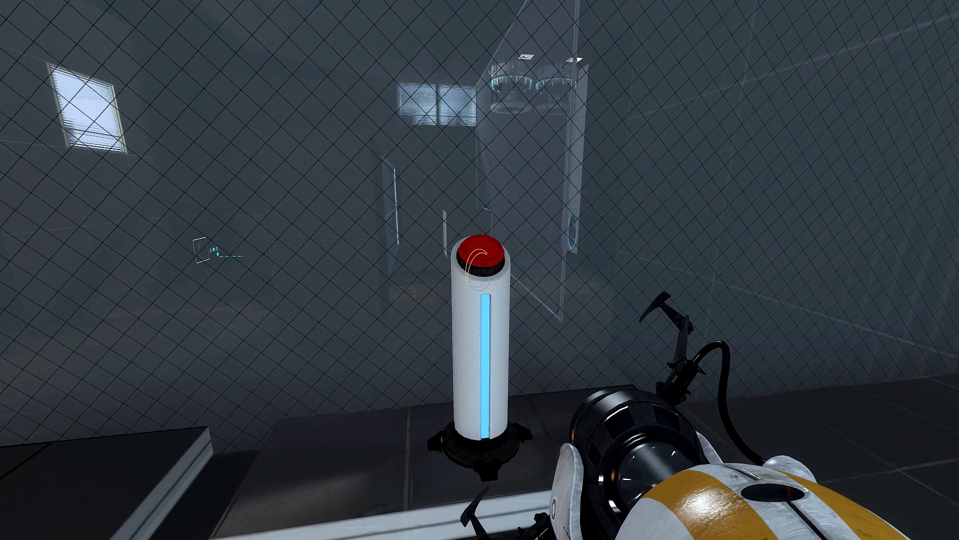
Step: Turn from the pedestal and enter the dark blue-panelled corridor beside the grids
{"action": "key", "text": "s"}
{"action": "key", "text": "w"}
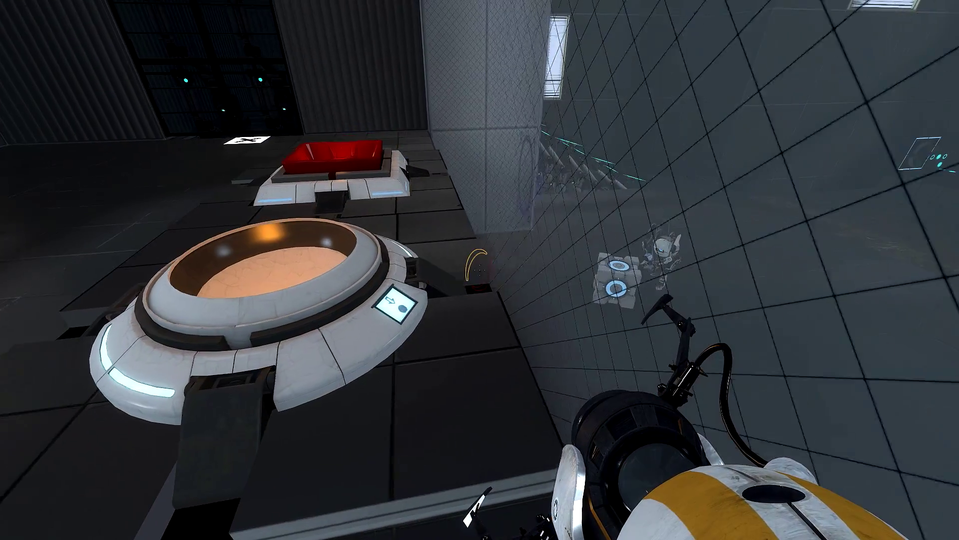
{"action": "key", "text": "w"}
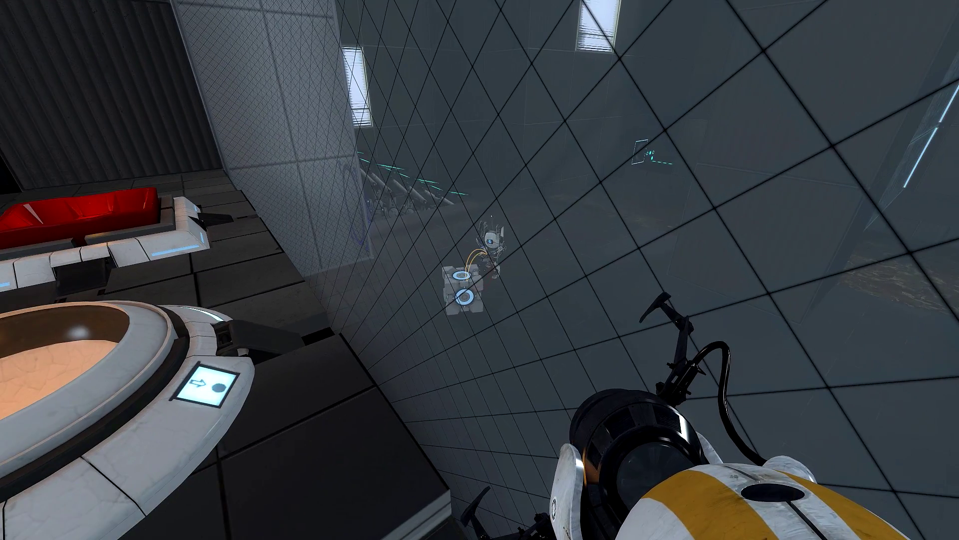
{"action": "key", "text": "w"}
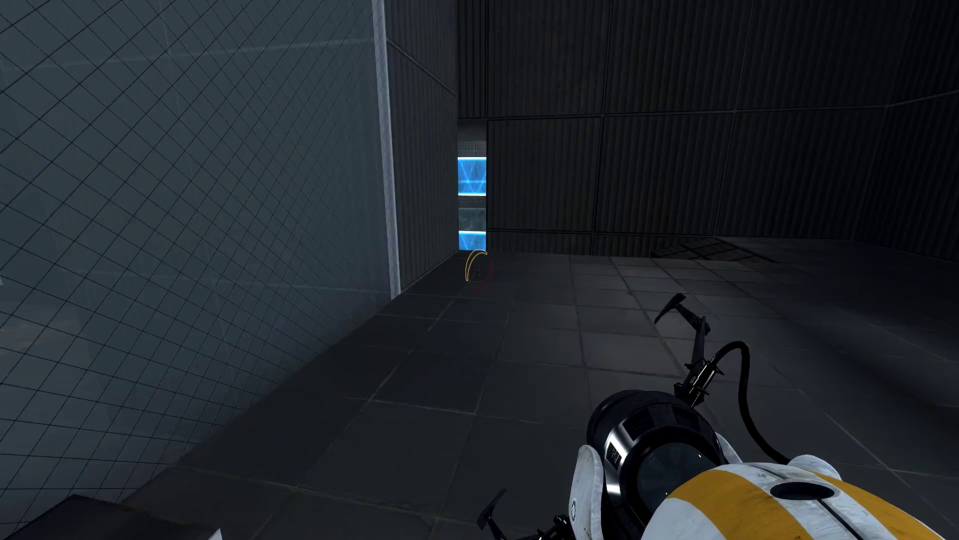
{"action": "key", "text": "w"}
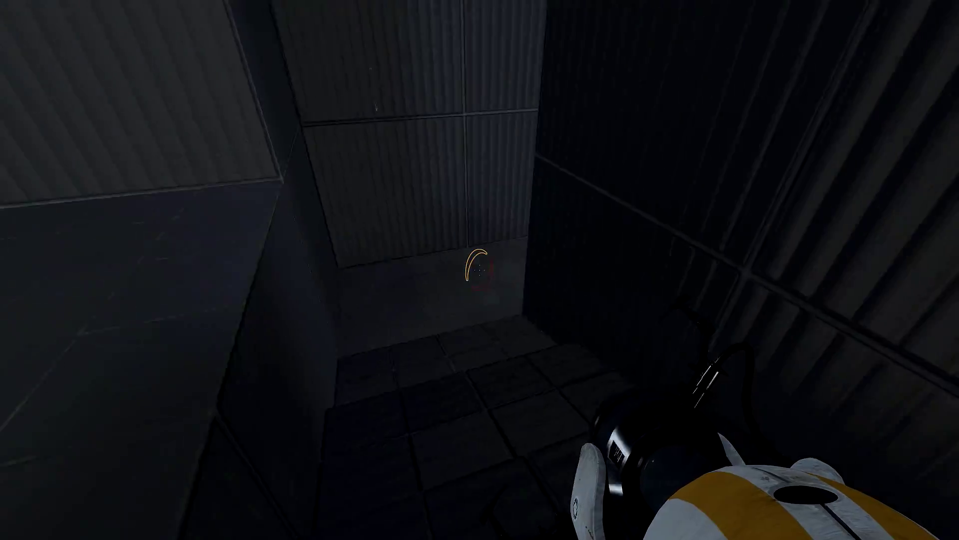
{"action": "key", "text": "w"}
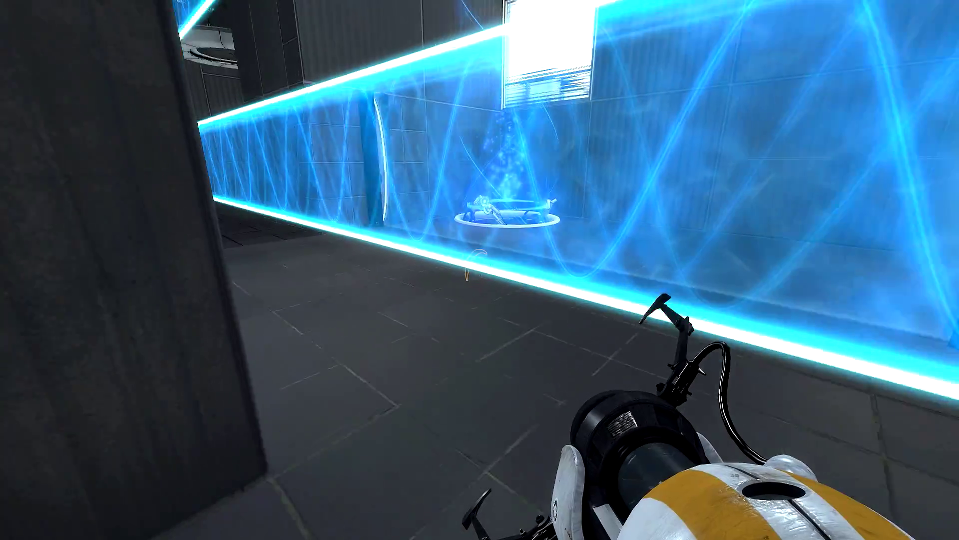
Step: Move past the emancipation grids and grab the weighted cube as it falls
{"action": "key", "text": "w"}
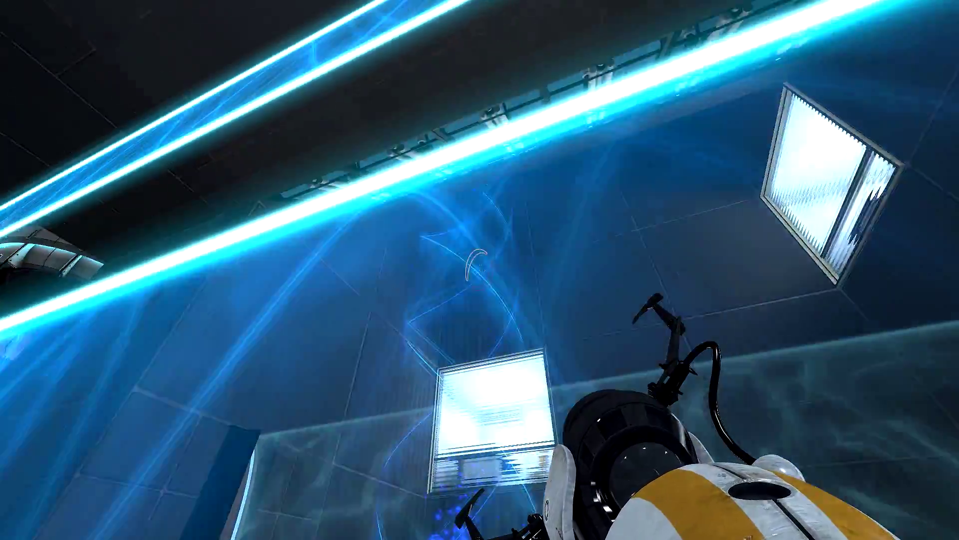
{"action": "key", "text": "w"}
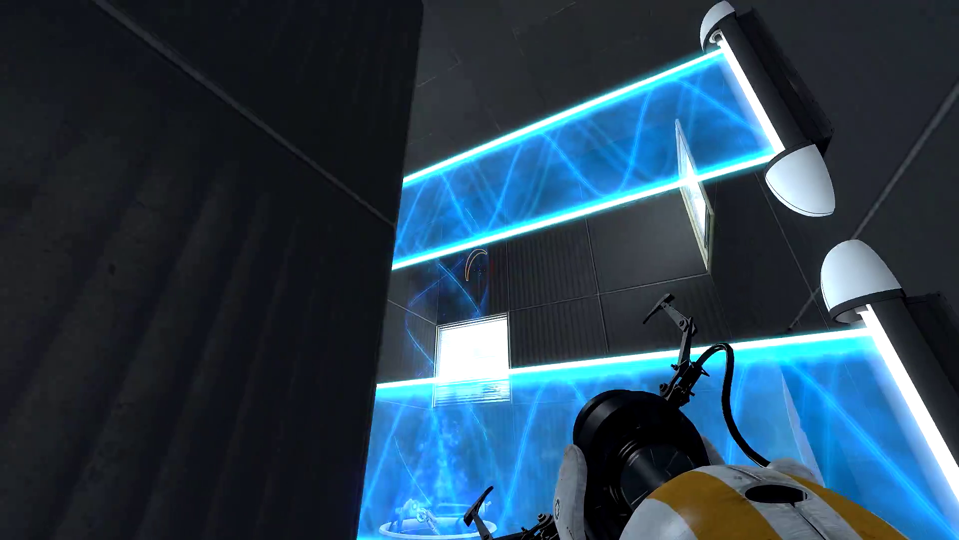
{"action": "key", "text": "w"}
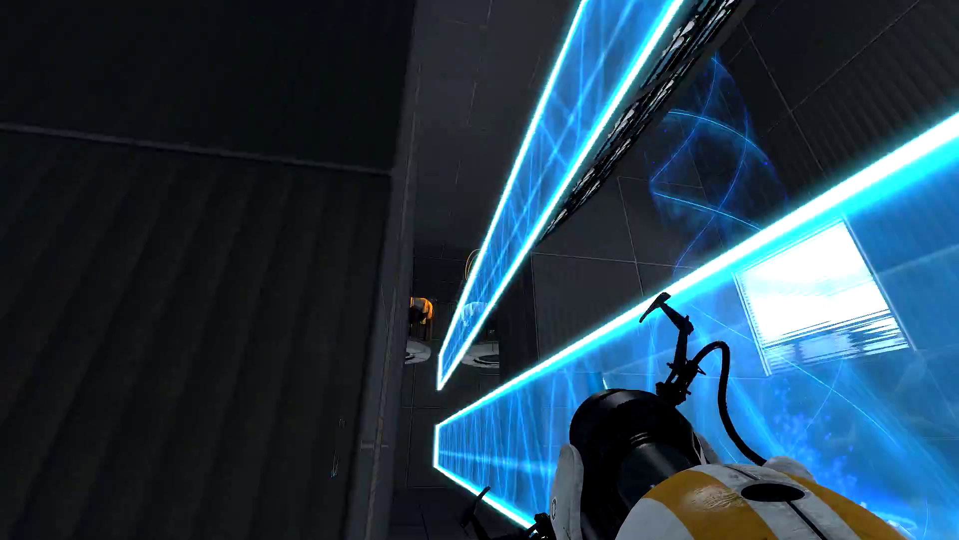
{"action": "key", "text": "w"}
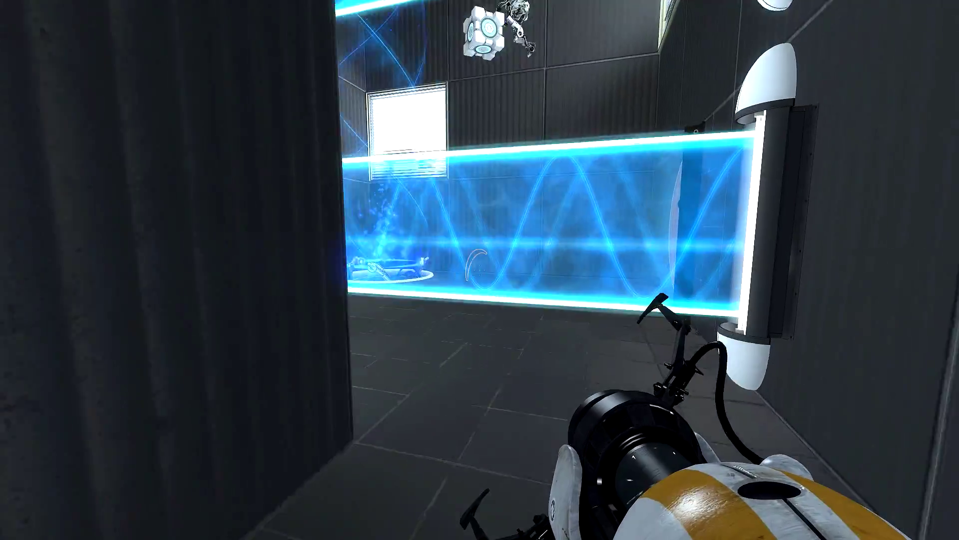
{"action": "key", "text": "w"}
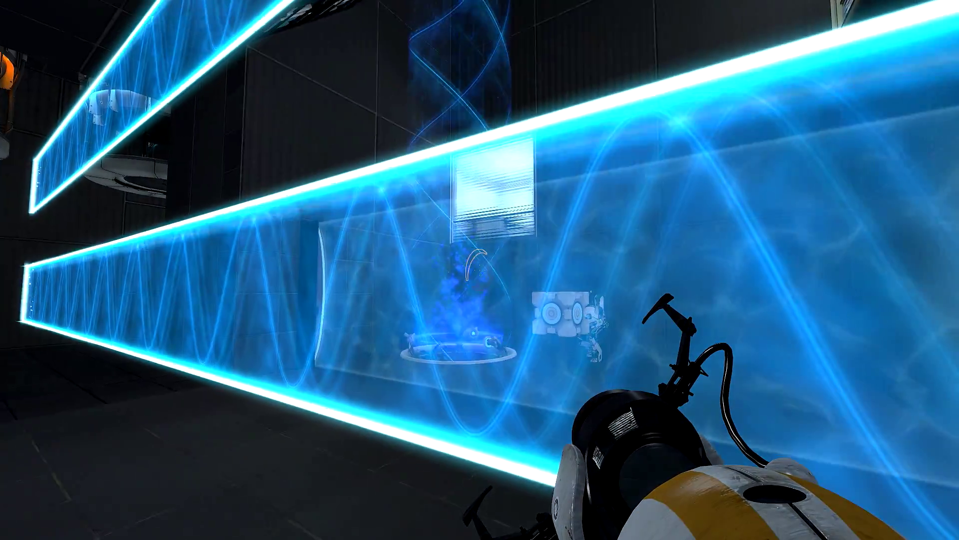
{"action": "key", "text": "s"}
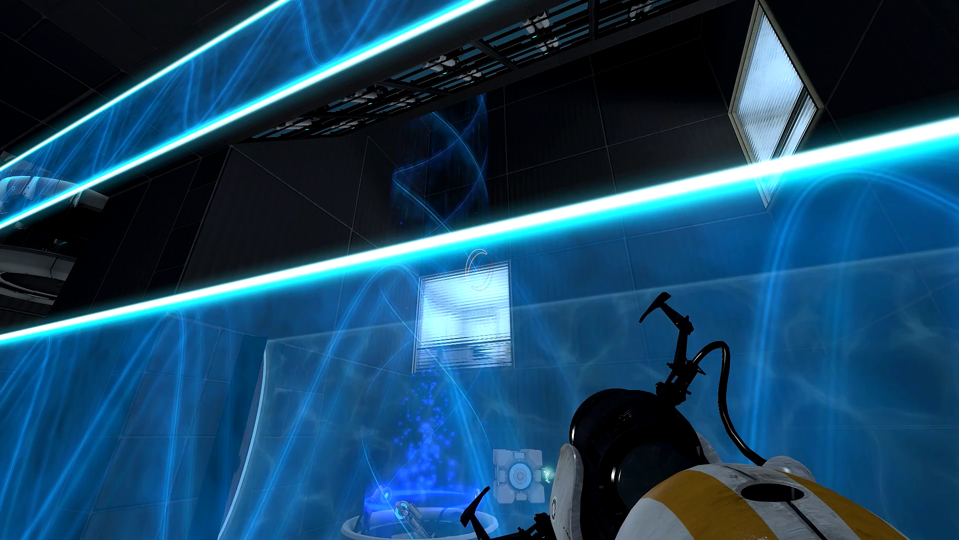
{"action": "key", "text": "w"}
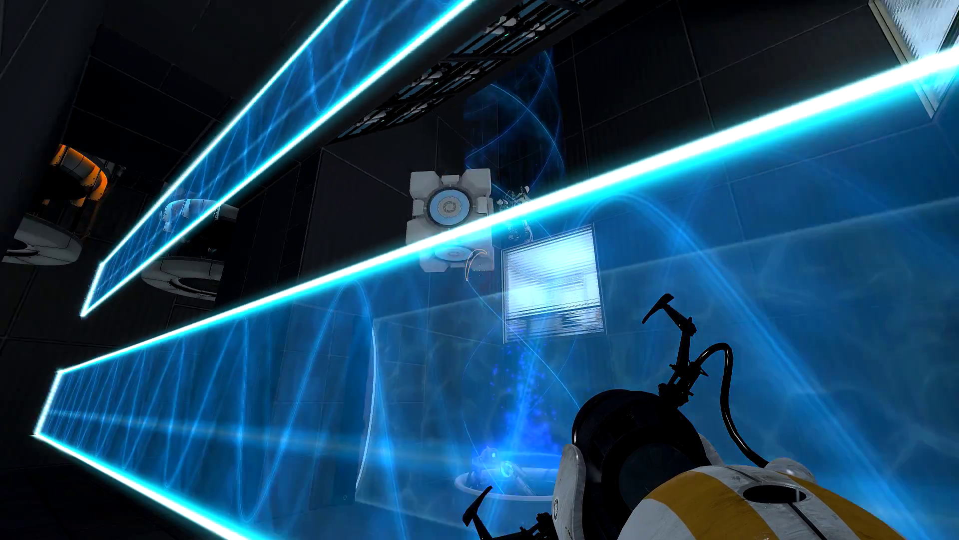
{"action": "key", "text": "e"}
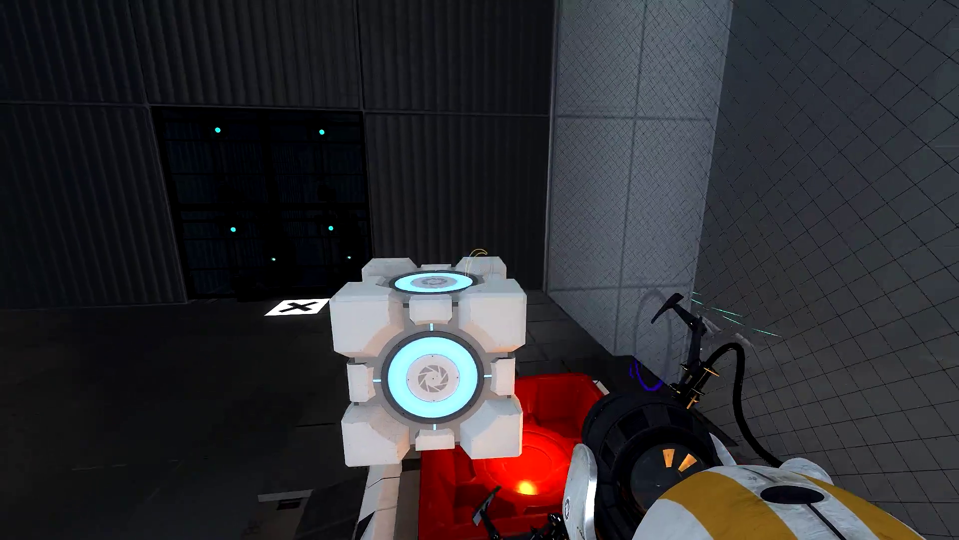
Step: Drop the cube on the red floor button and shoot blue portals at the dark panels
{"action": "key", "text": "e"}
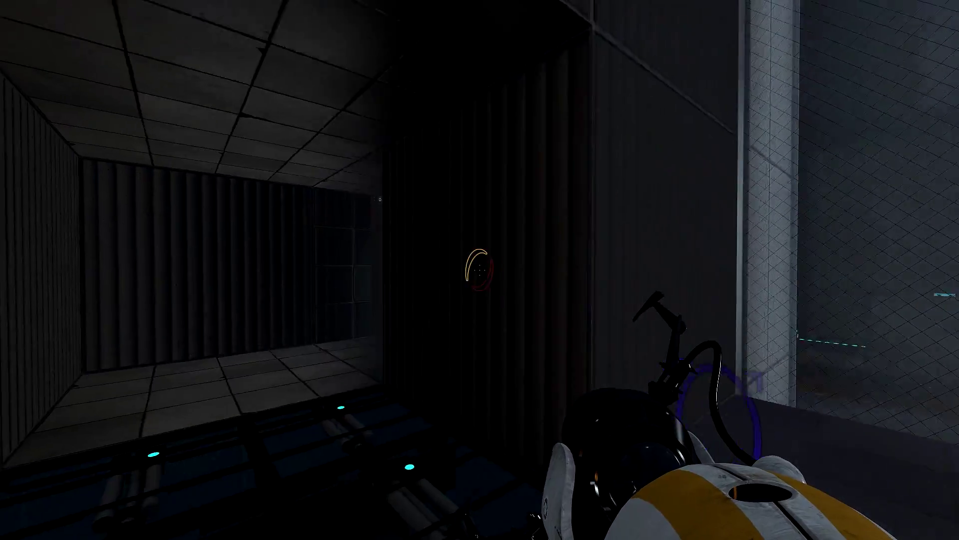
{"action": "left_click", "coordinate": [480, 270]}
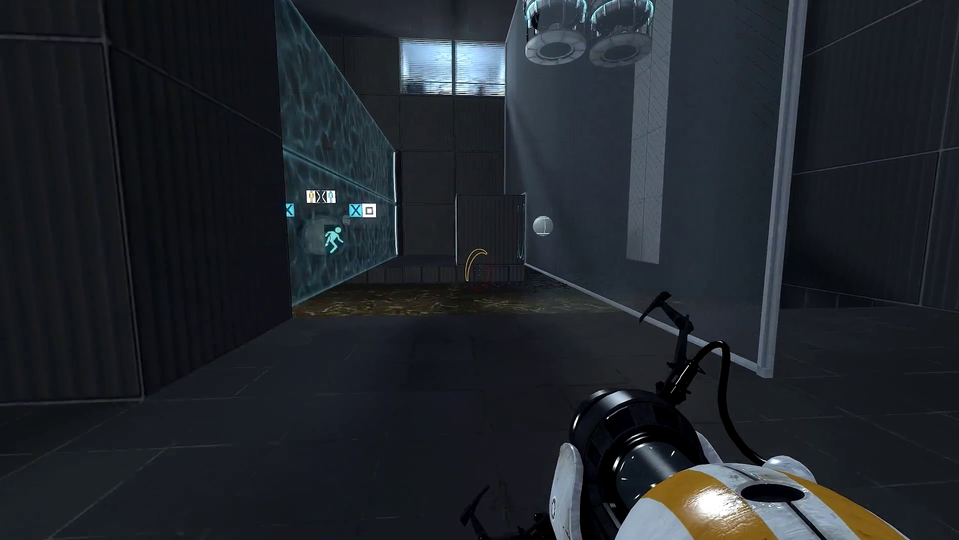
{"action": "left_click", "coordinate": [480, 270]}
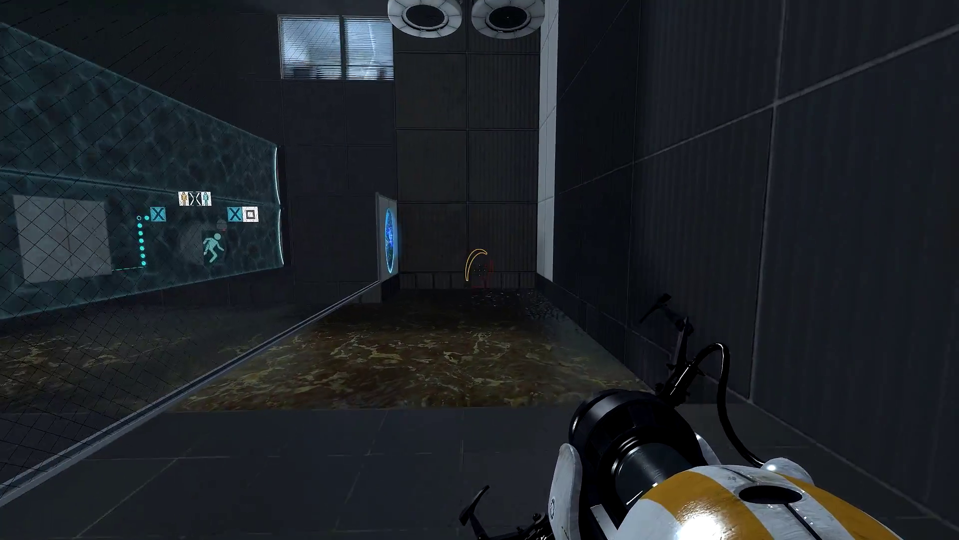
{"action": "left_click", "coordinate": [479, 270]}
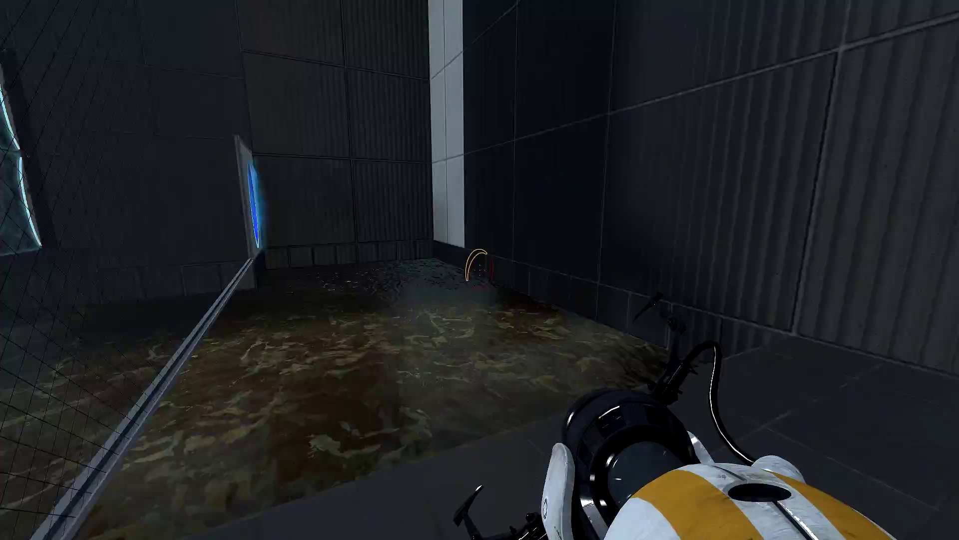
Step: Walk toward the sphere, set it down before the partner and pick it back up
{"action": "key", "text": "w"}
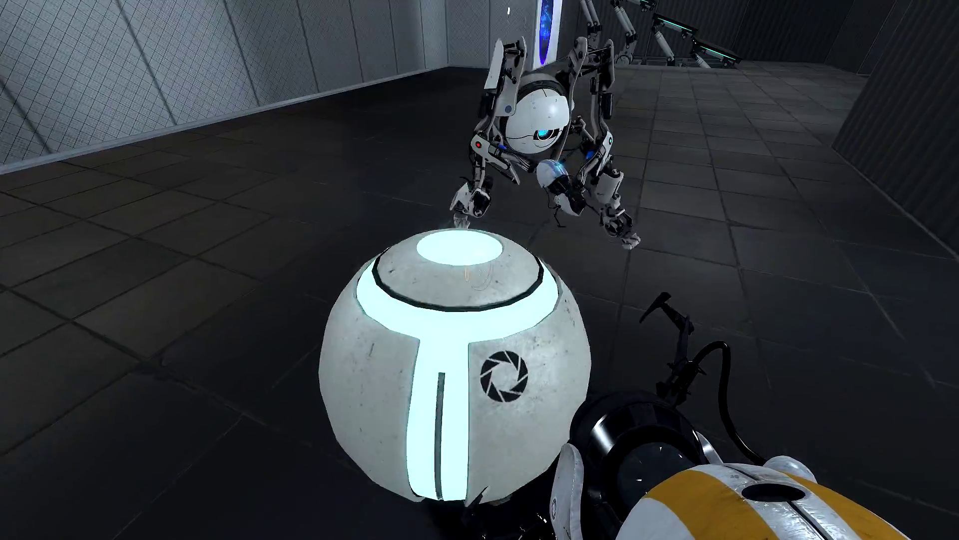
{"action": "key", "text": "e"}
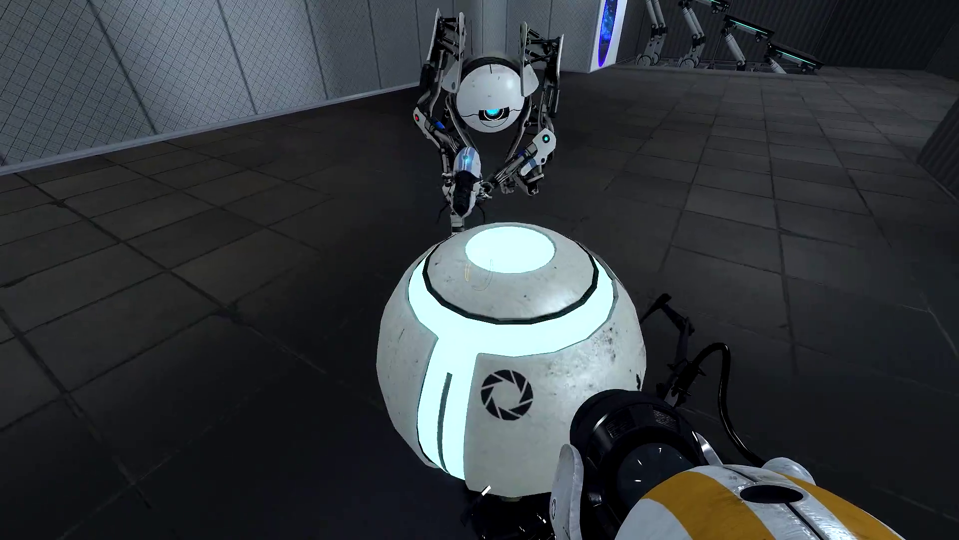
{"action": "key", "text": "e"}
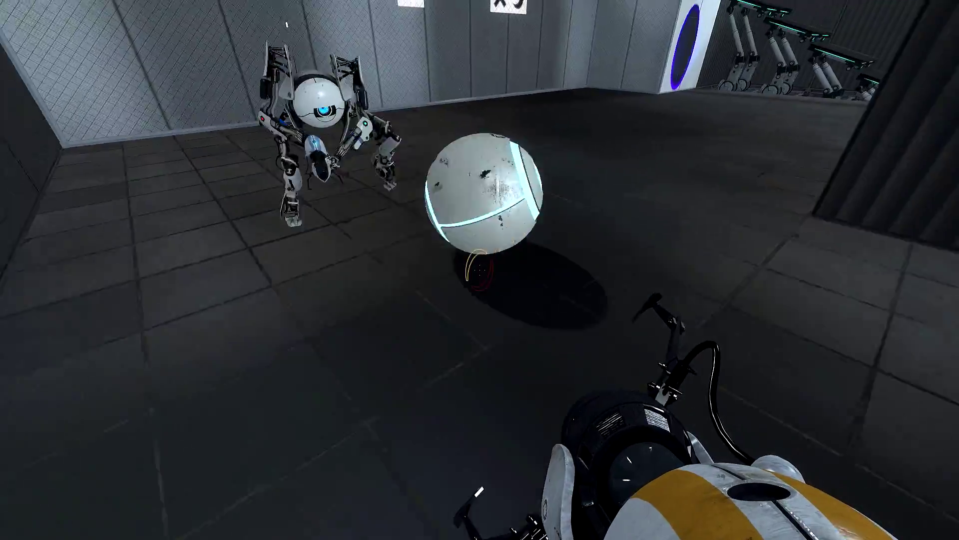
{"action": "key", "text": "e"}
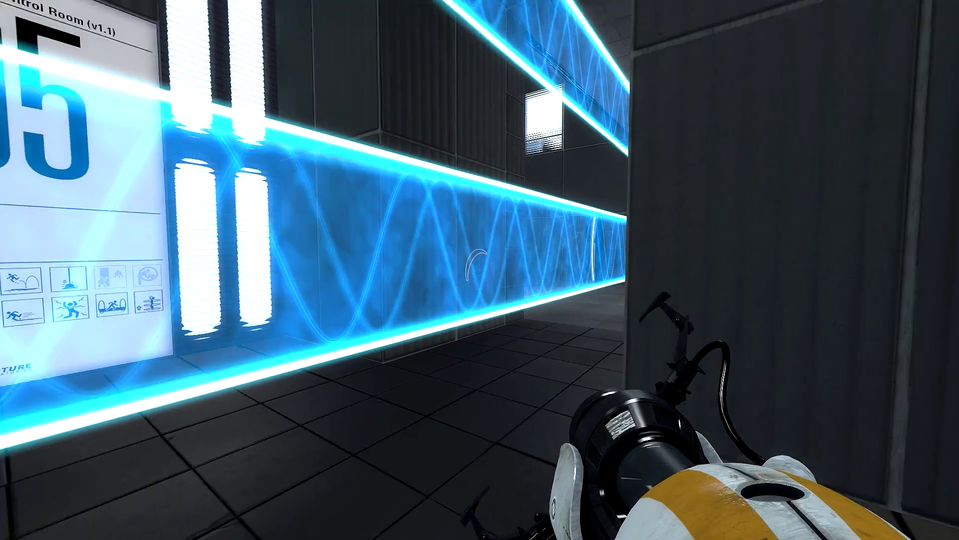
Step: Walk down the light-bridge corridor and climb over the wall into the dispenser room
{"action": "key", "text": "w"}
{"action": "key", "text": "w"}
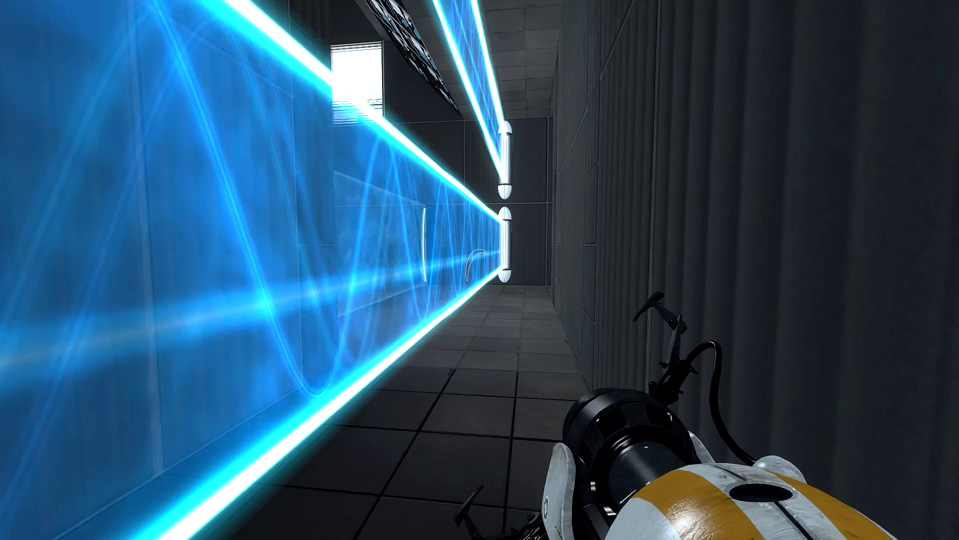
{"action": "key", "text": "w"}
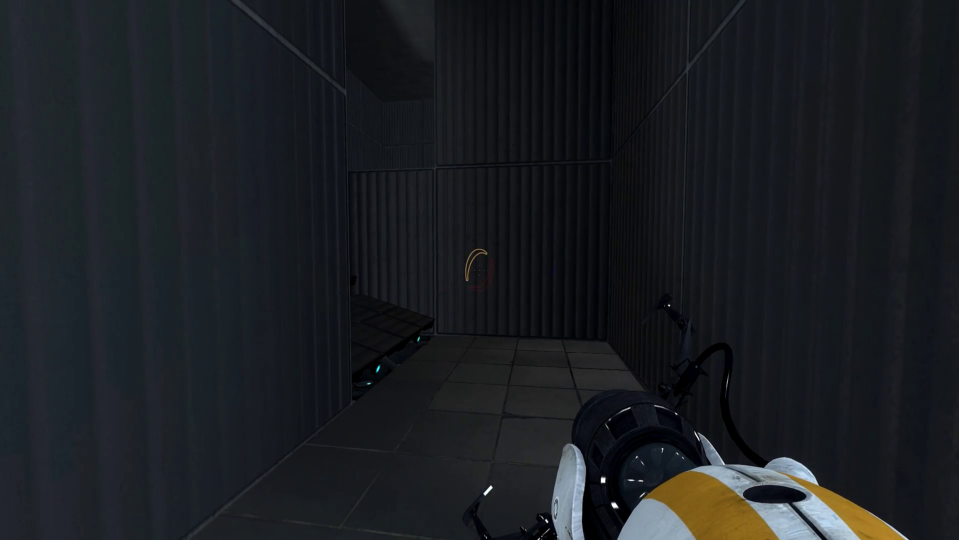
{"action": "key", "text": "w"}
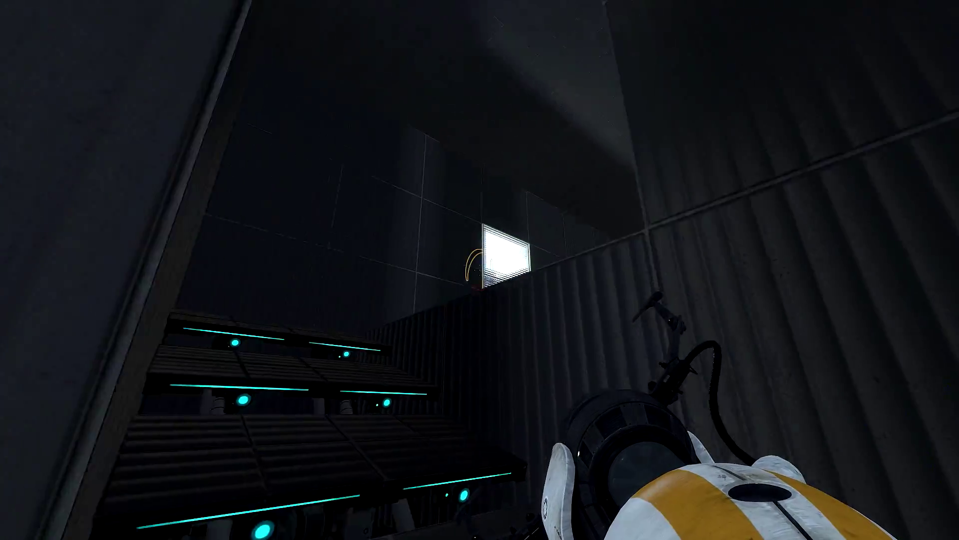
{"action": "key", "text": "w"}
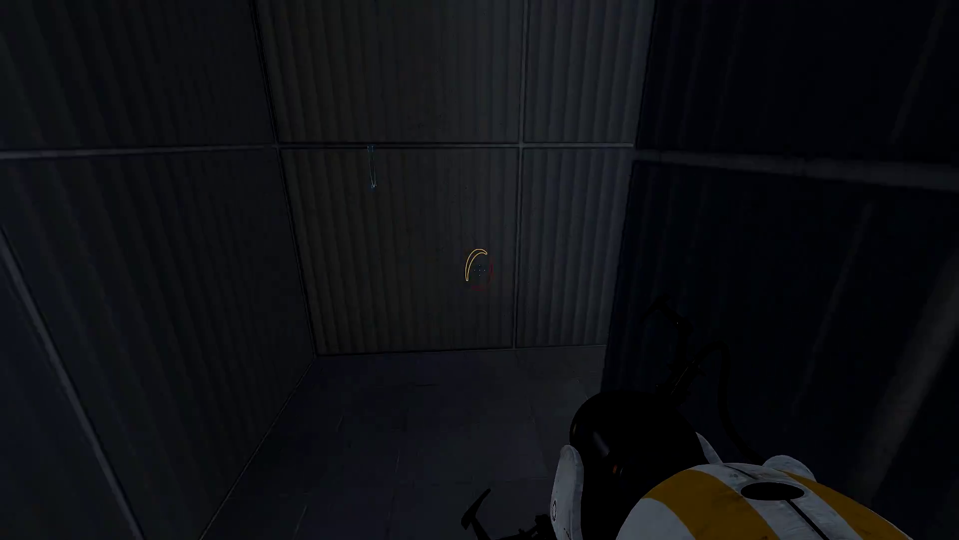
{"action": "key", "text": "w"}
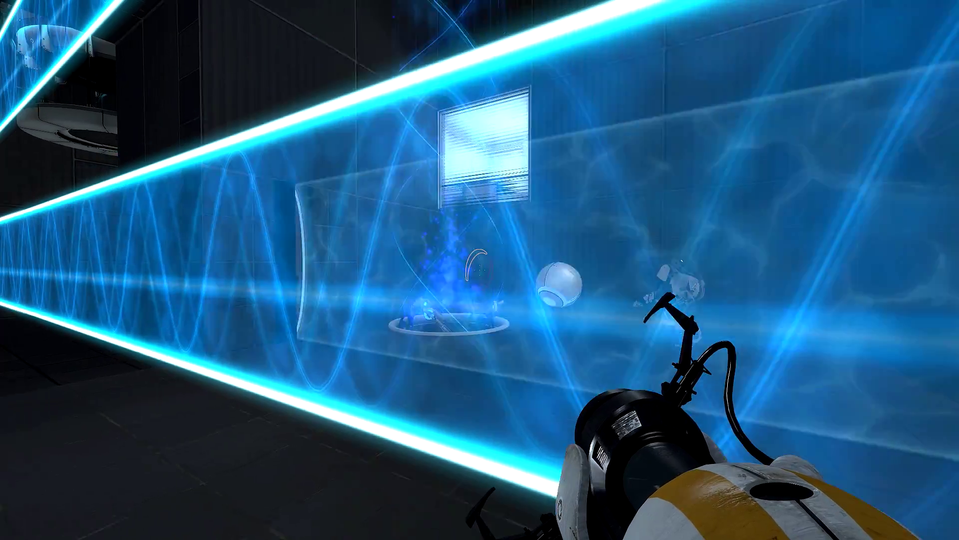
{"action": "key", "text": "w"}
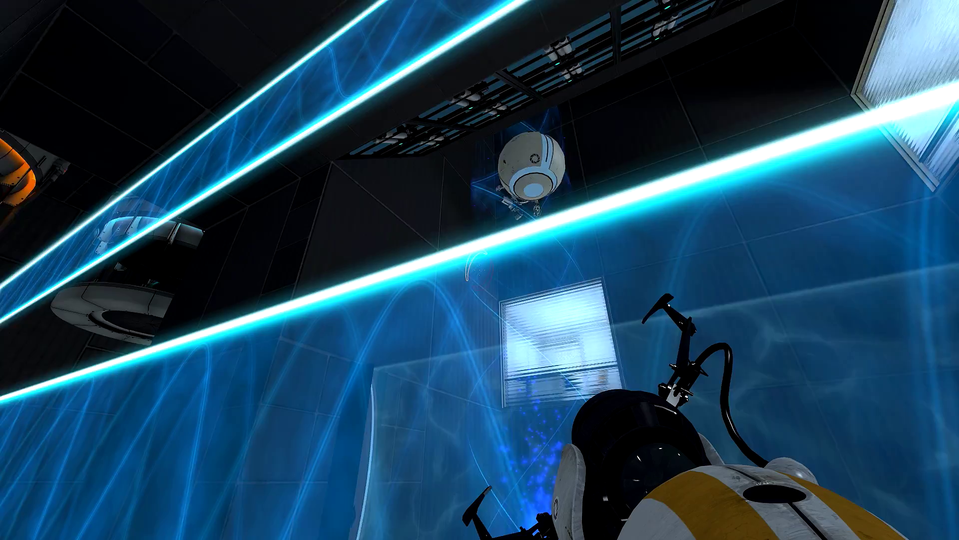
Step: Grab the floating sphere and carry it past the bridge emitter toward its receptacle
{"action": "key", "text": "e"}
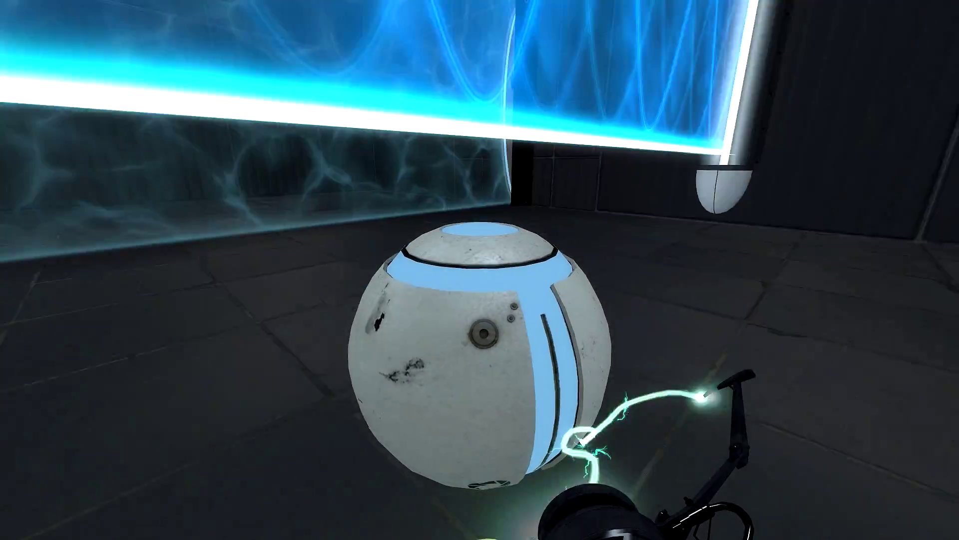
{"action": "key", "text": "w"}
{"action": "key", "text": "w"}
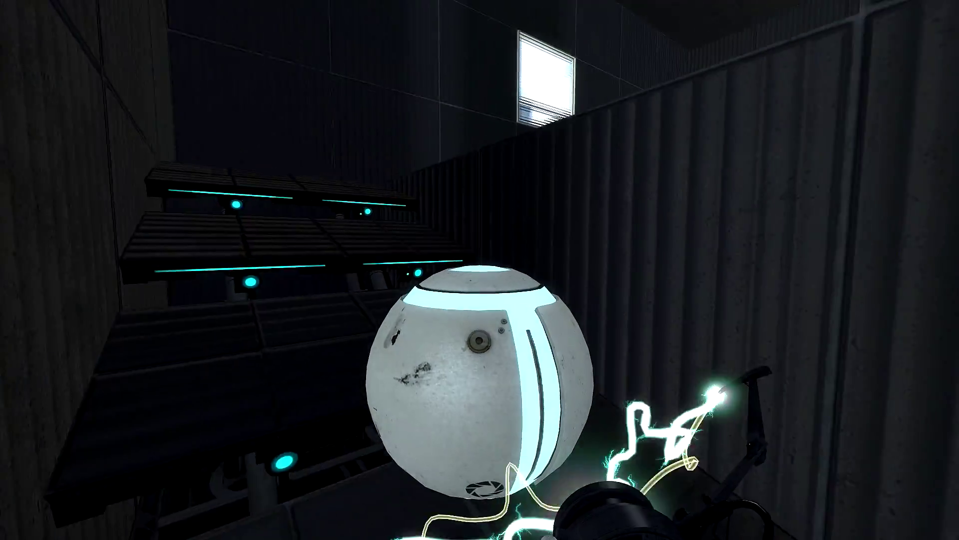
{"action": "key", "text": "w"}
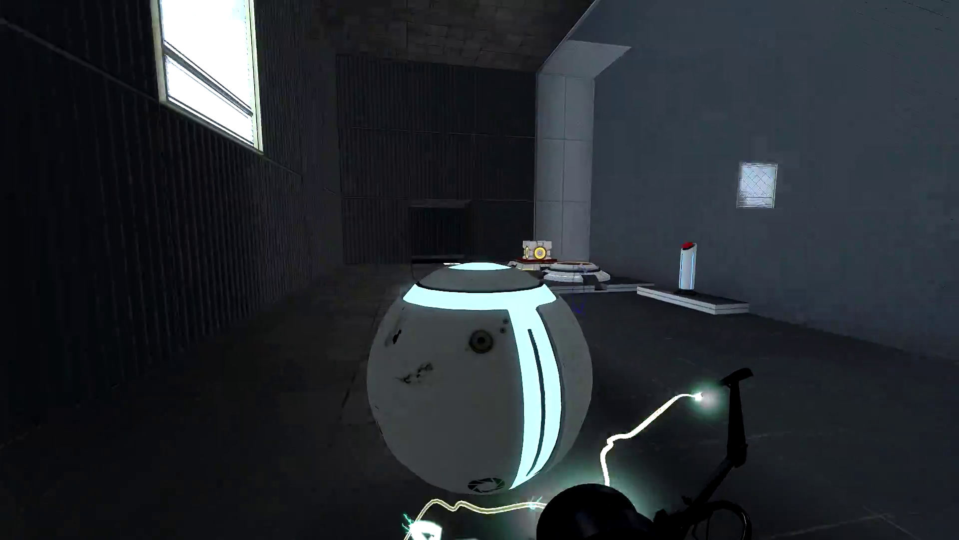
{"action": "key", "text": "w"}
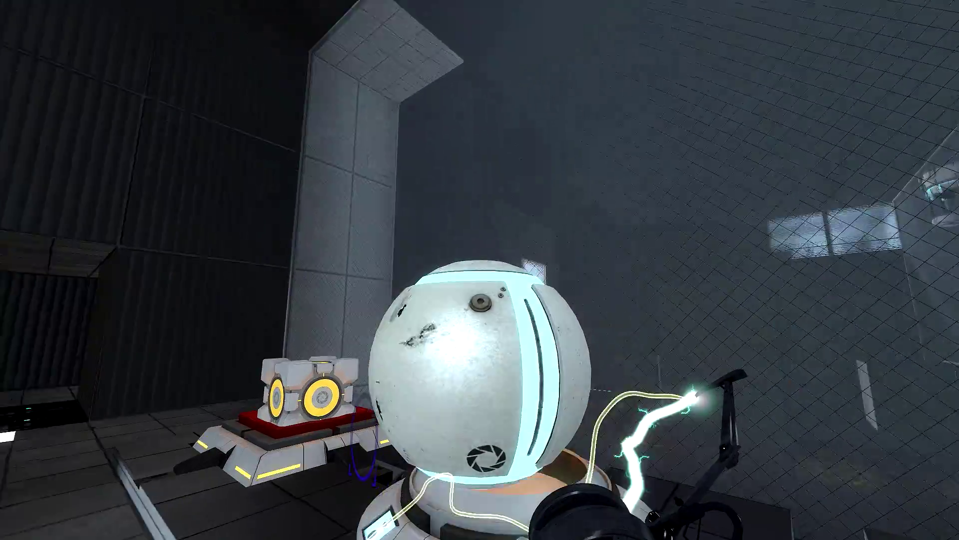
Step: Drop the sphere into its receptacle and approach the cube on its pedestal
{"action": "key", "text": "e"}
{"action": "key", "text": "s"}
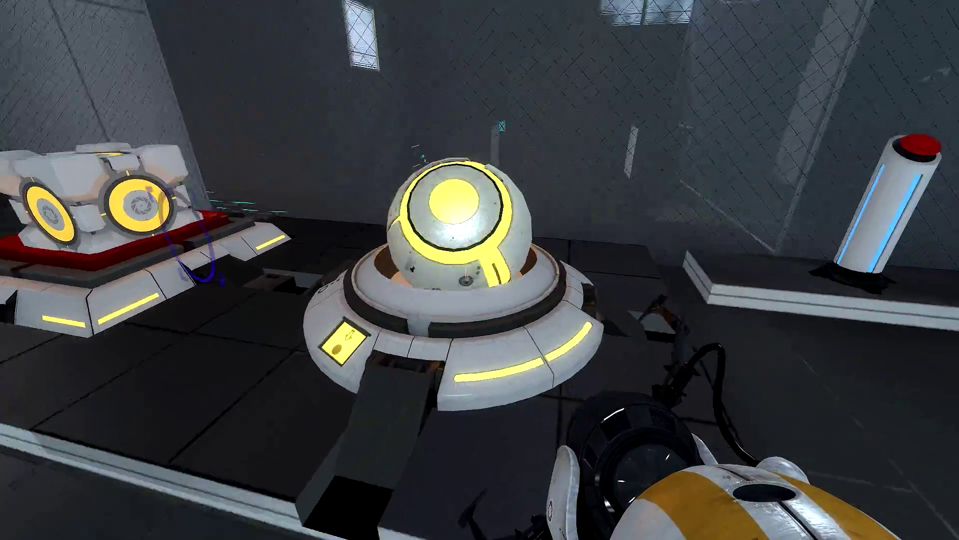
{"action": "key", "text": "w"}
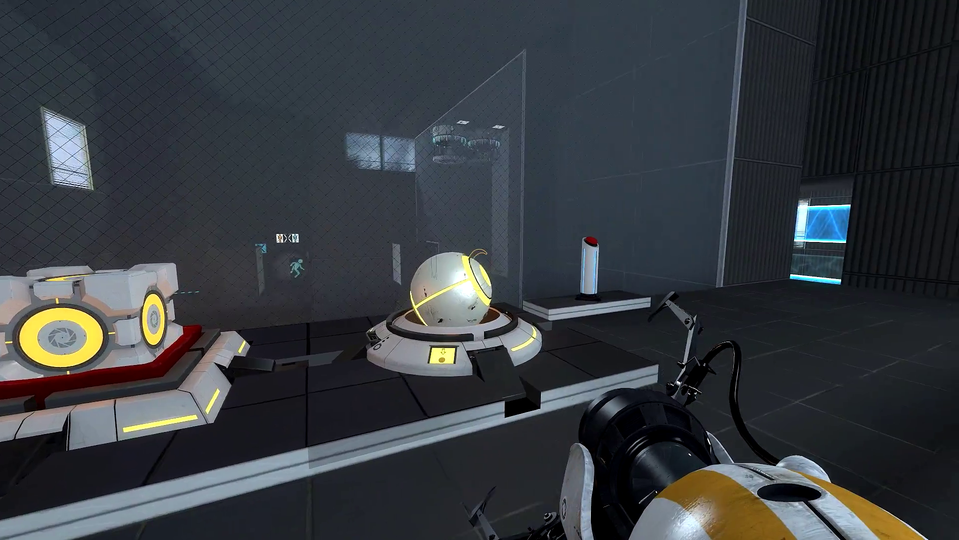
{"action": "key", "text": "w"}
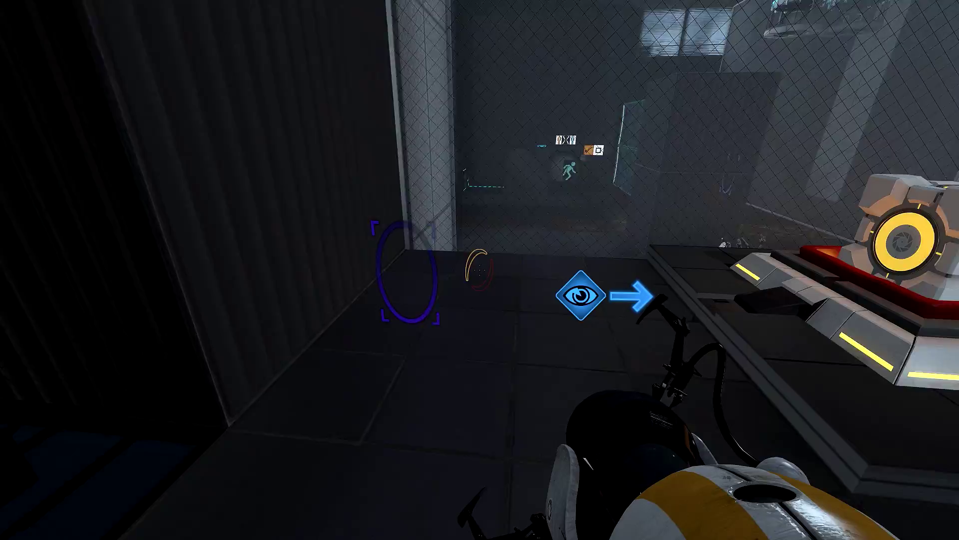
Step: Back away from the cube and walk through the turret chamber to the water pit
{"action": "key", "text": "s"}
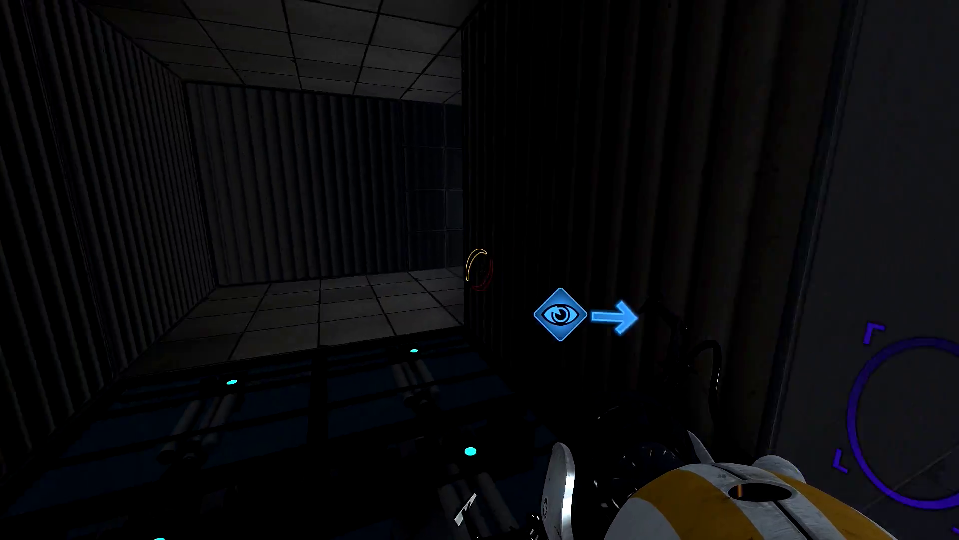
{"action": "key", "text": "w"}
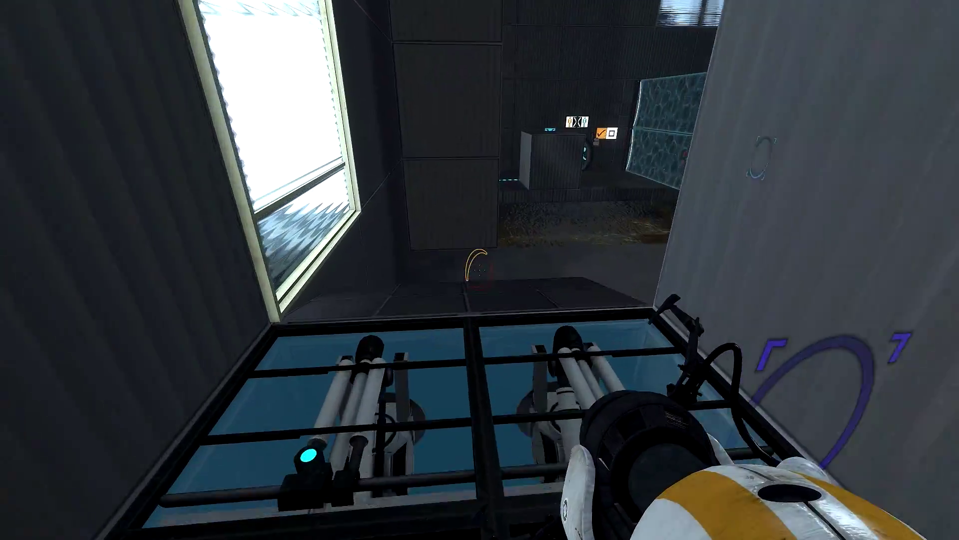
{"action": "key", "text": "w"}
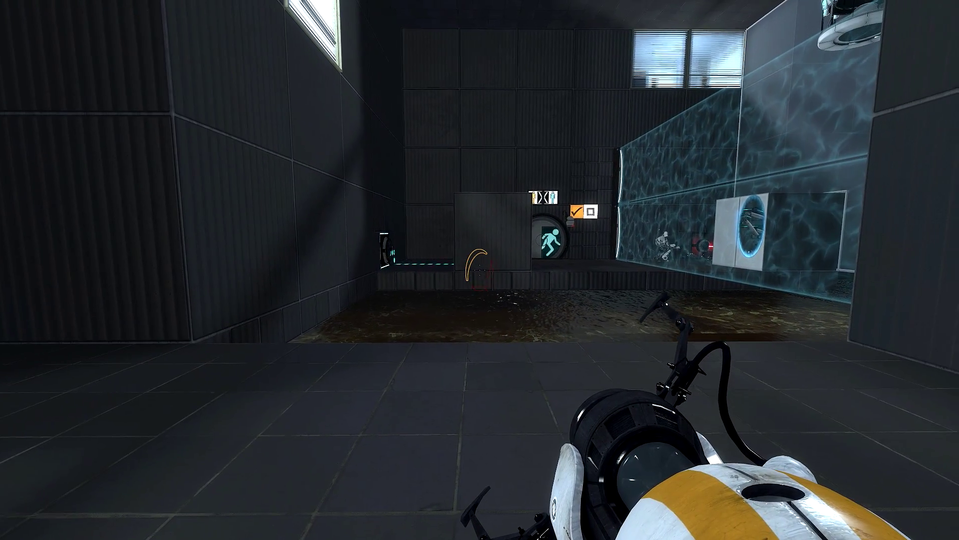
Step: Place portals so the red laser is redirected toward its receiver
{"action": "left_click", "coordinate": [480, 270]}
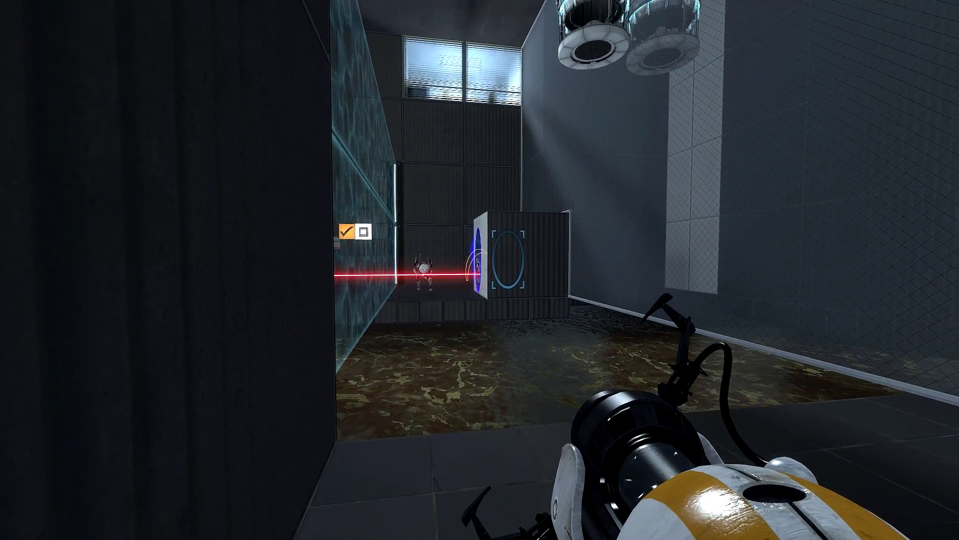
{"action": "right_click", "coordinate": [480, 269]}
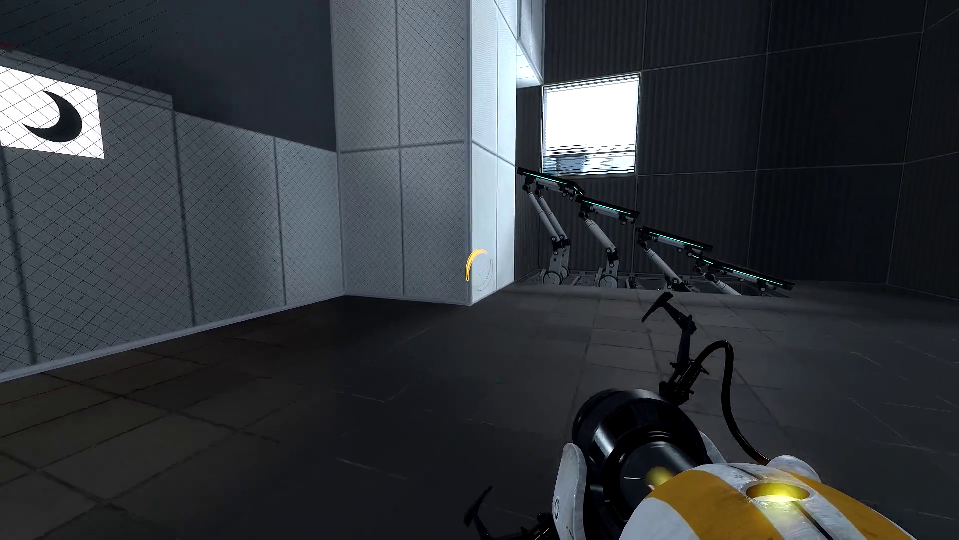
{"action": "right_click", "coordinate": [479, 270]}
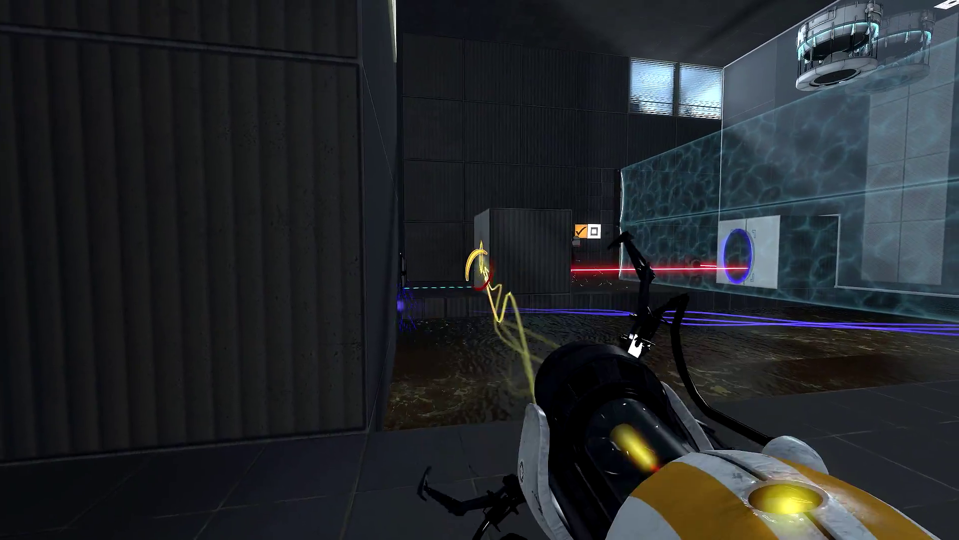
Step: Walk through the portal past the laser receiver and down the corridor to the exit
{"action": "key", "text": "w"}
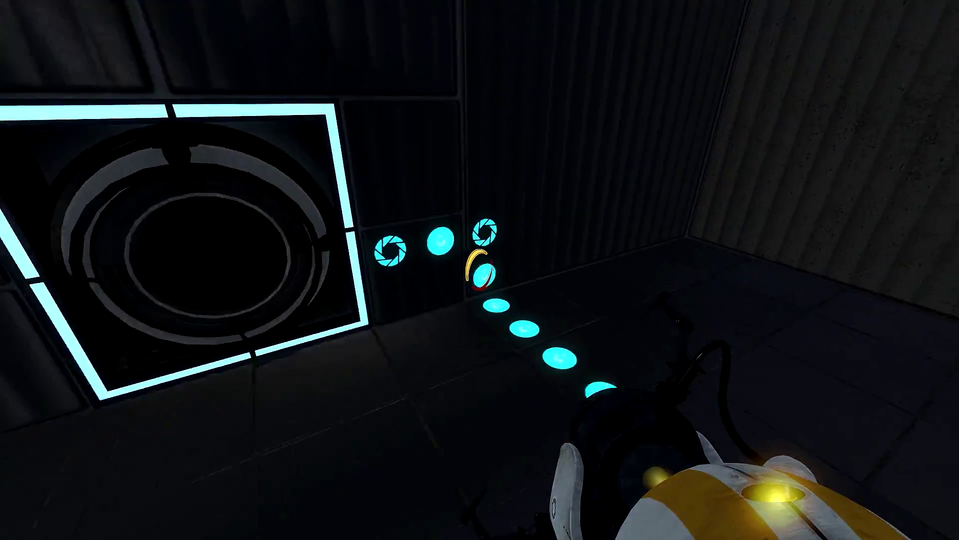
{"action": "key", "text": "w"}
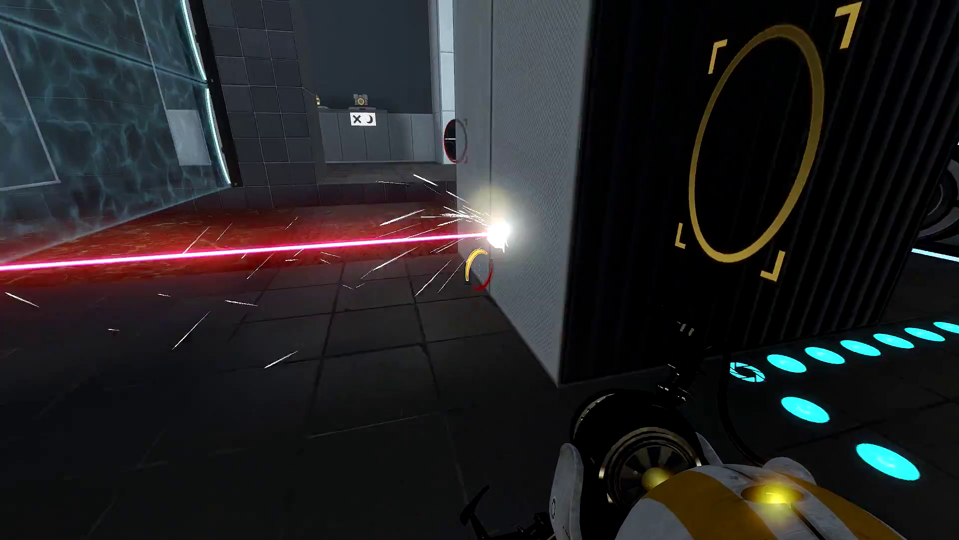
{"action": "key", "text": "w"}
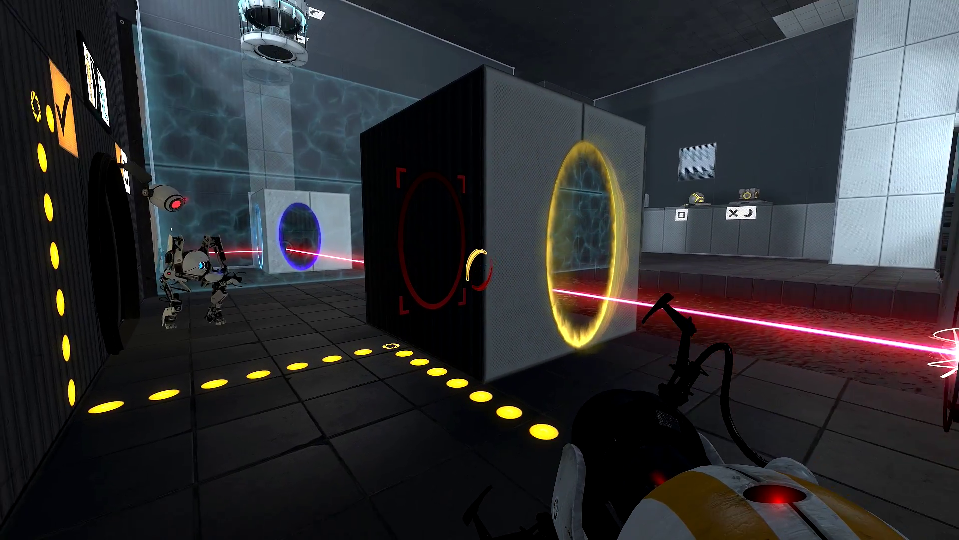
{"action": "key", "text": "w"}
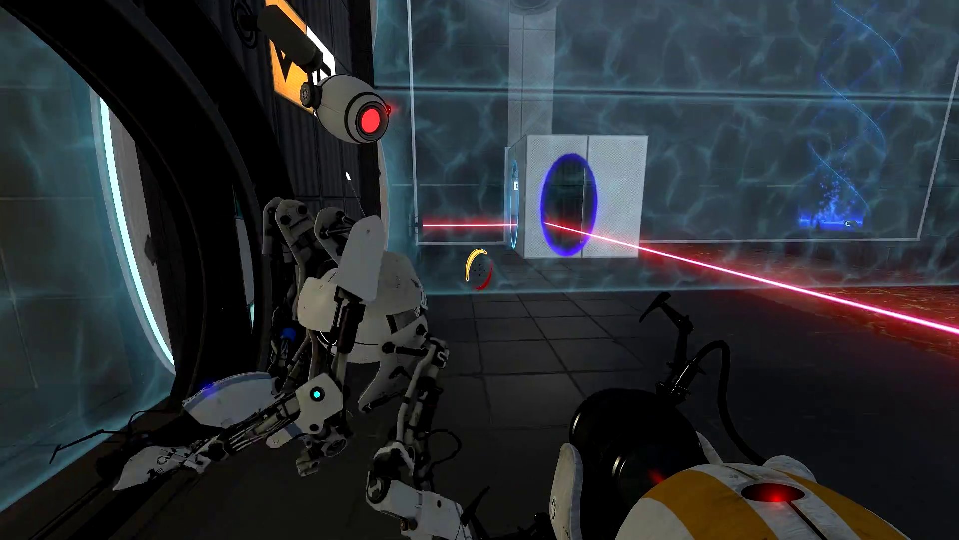
Step: Go through the portal and the round exit door, then down the stairs to the elevator
{"action": "key", "text": "w"}
{"action": "key", "text": "w"}
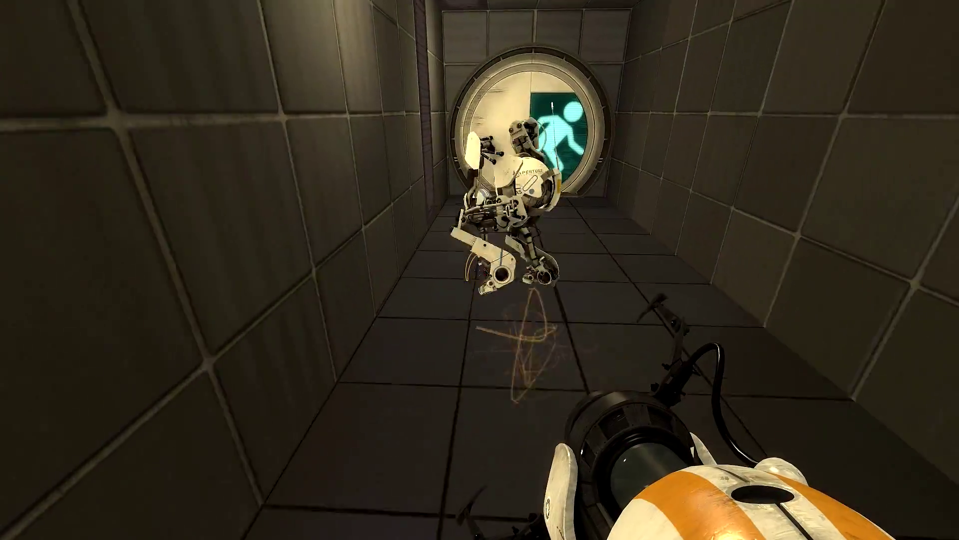
{"action": "key", "text": "w"}
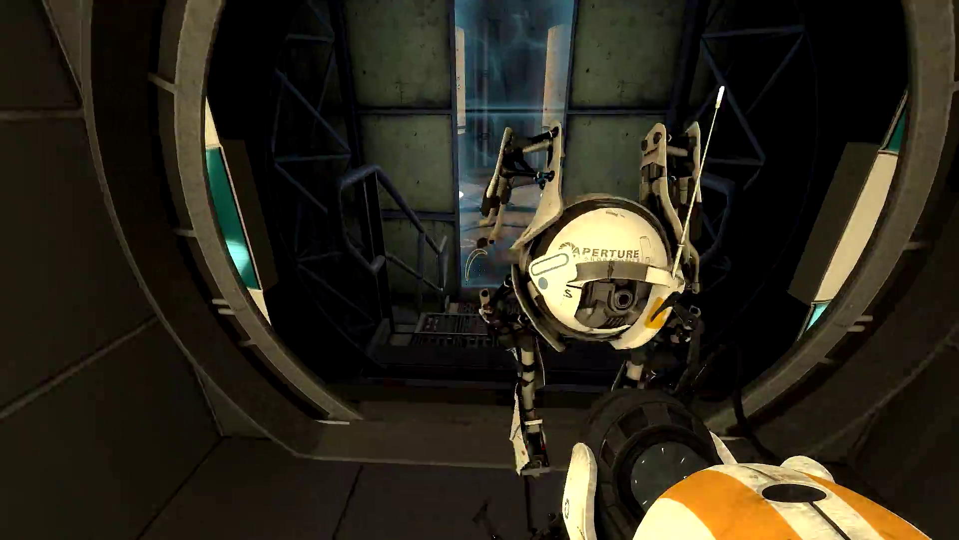
{"action": "key", "text": "w"}
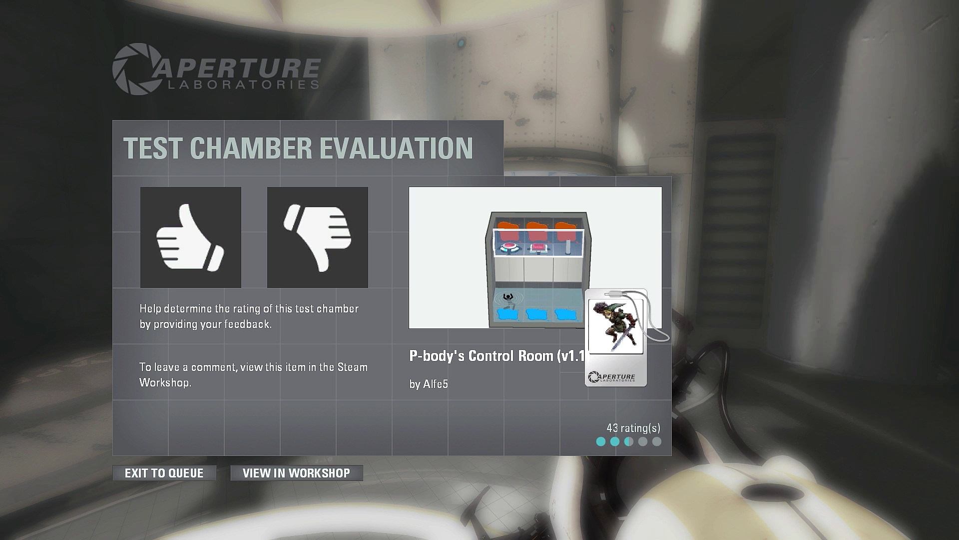
Step: Give 'P-body's Control Room' a thumbs-up on the evaluation screen
{"action": "key", "text": "Return"}
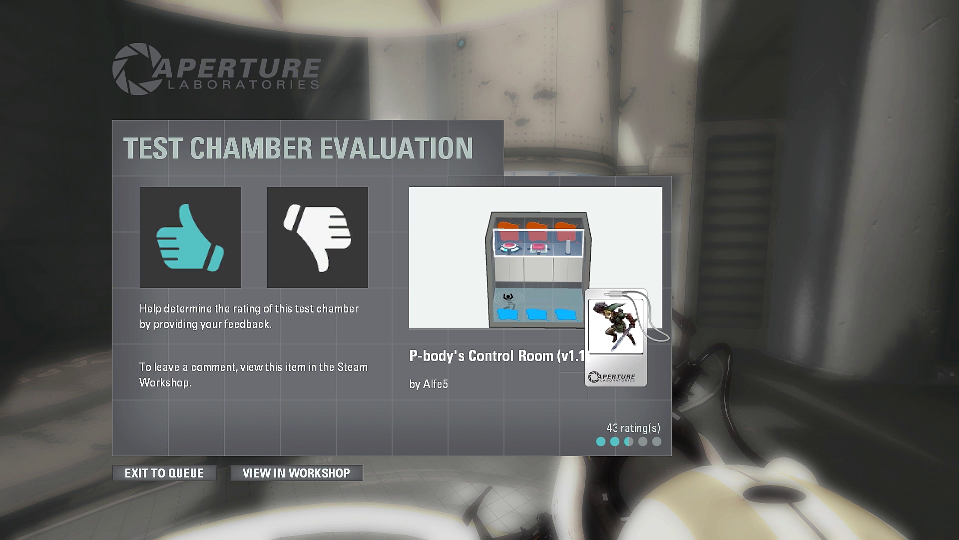